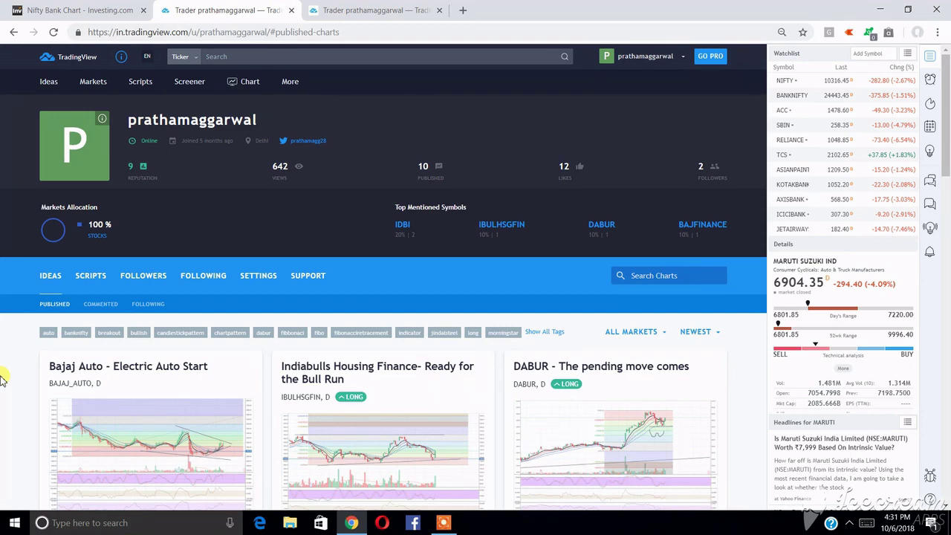
- Select the 'Powered by TradingView' credit under Investing.com's Nifty Bank chart, then return to the profile tab
key(ctrl+shift+Tab)
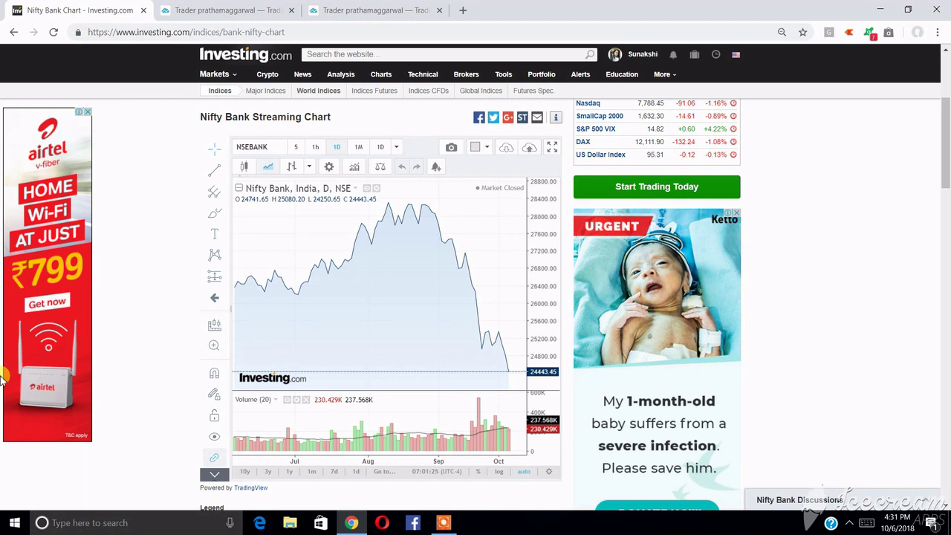
triple_click(214, 492)
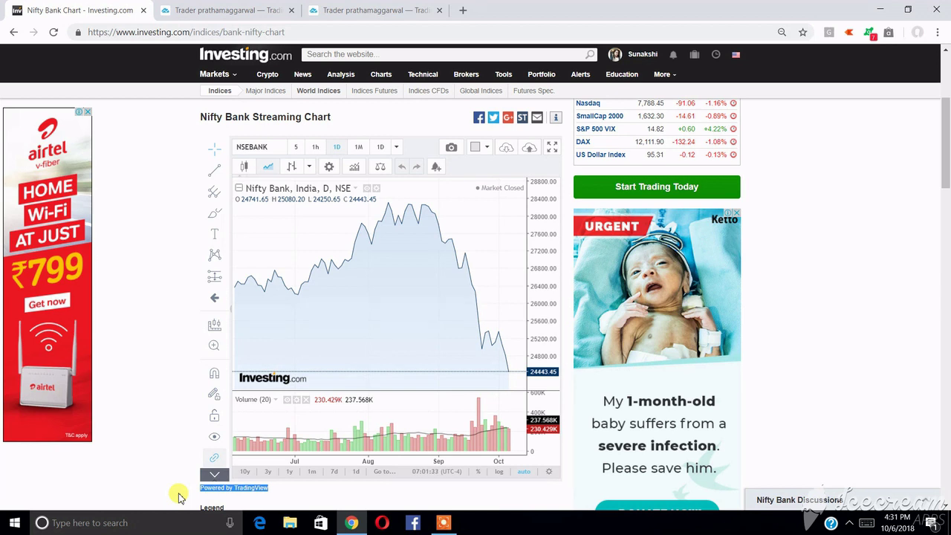
key(ctrl+3)
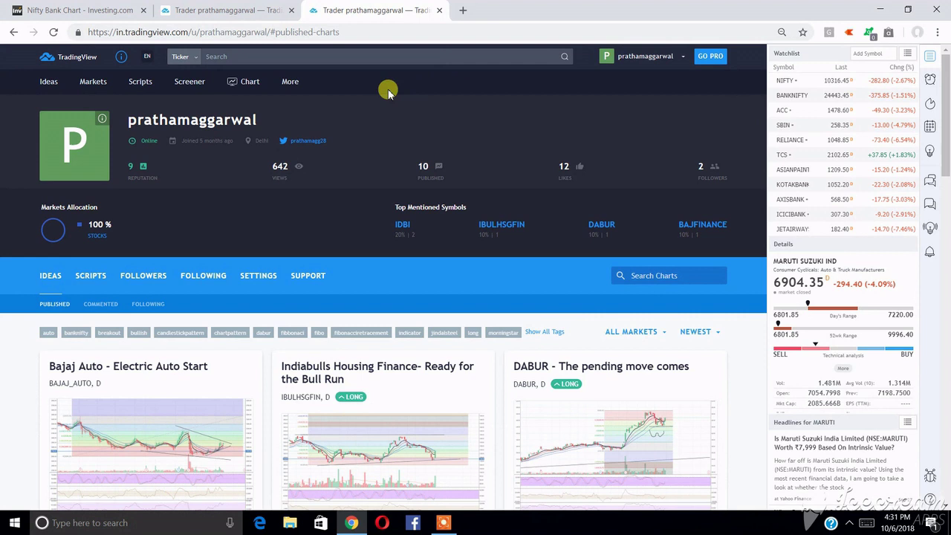
- Open the saved MARUTI chart layout in a new browser tab
right_click(248, 86)
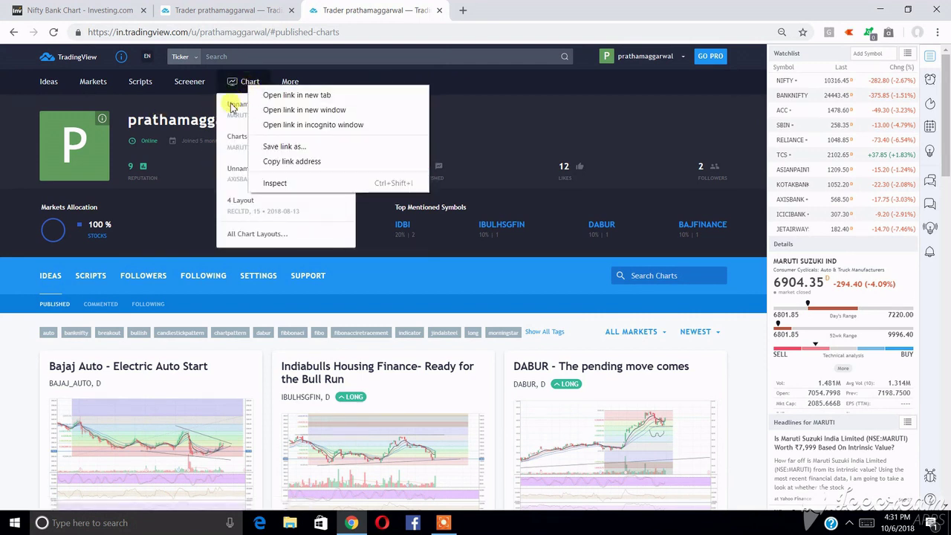
right_click(232, 110)
click(256, 119)
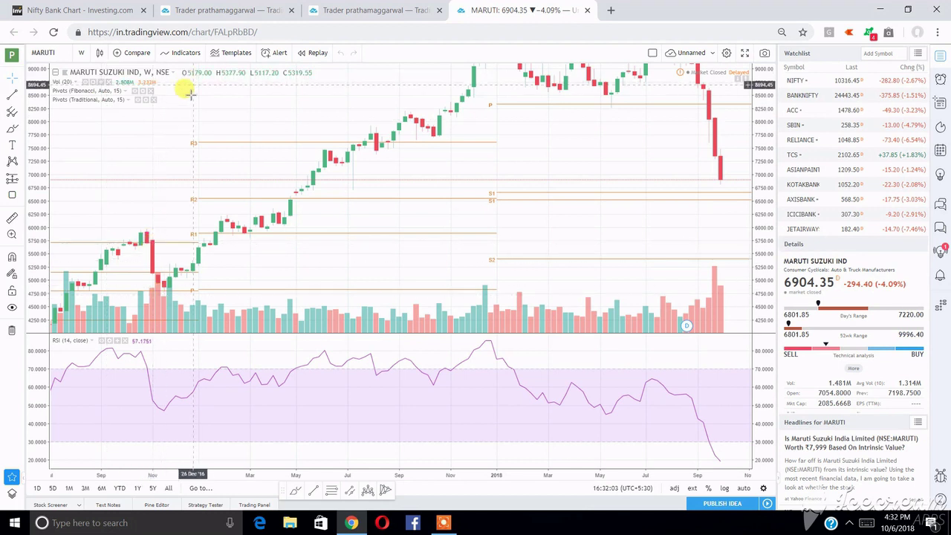
- Search indicators for 'mov' and try adding Moving Average, hitting the 3-indicator limit
key(slash)
text(mov)
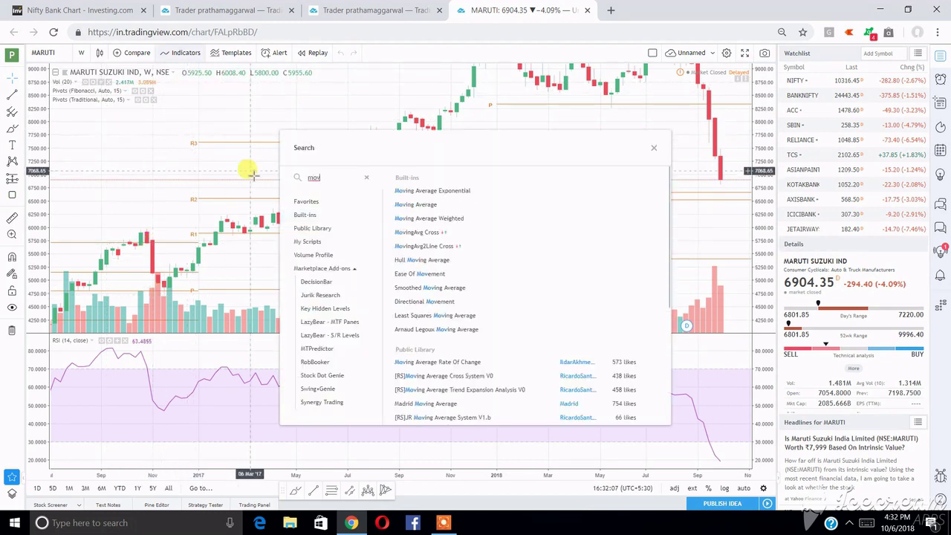
click(413, 205)
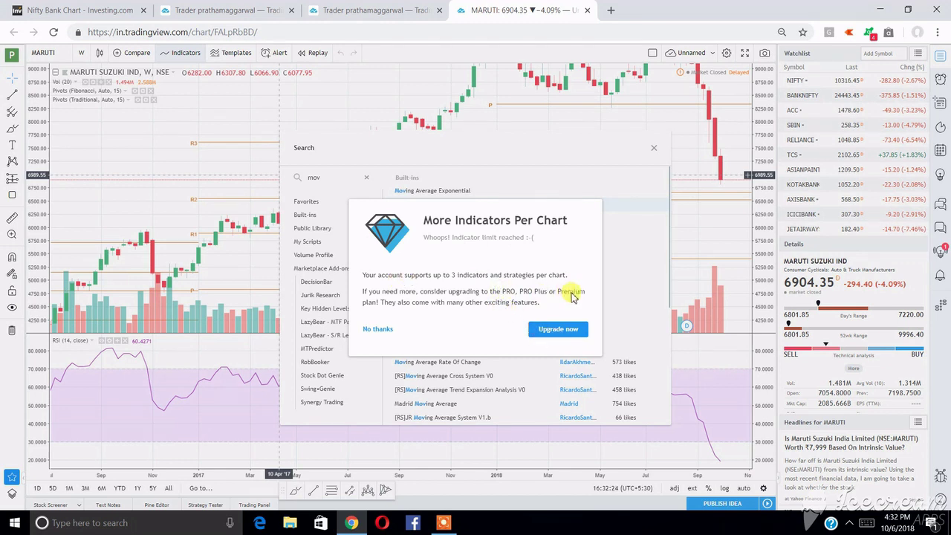
- Dismiss the indicator limit notice and open the Charts drawn layout in a new tab
click(379, 329)
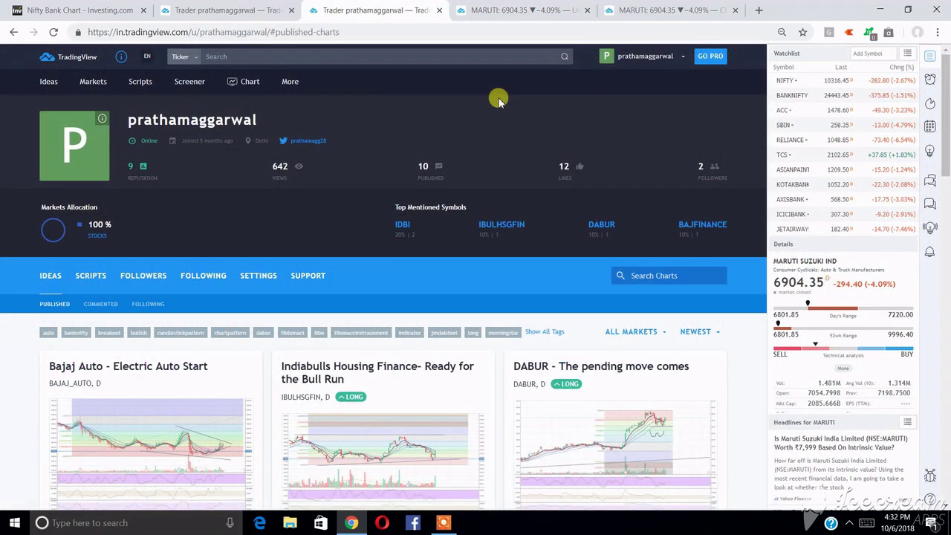
mouse_move(250, 81)
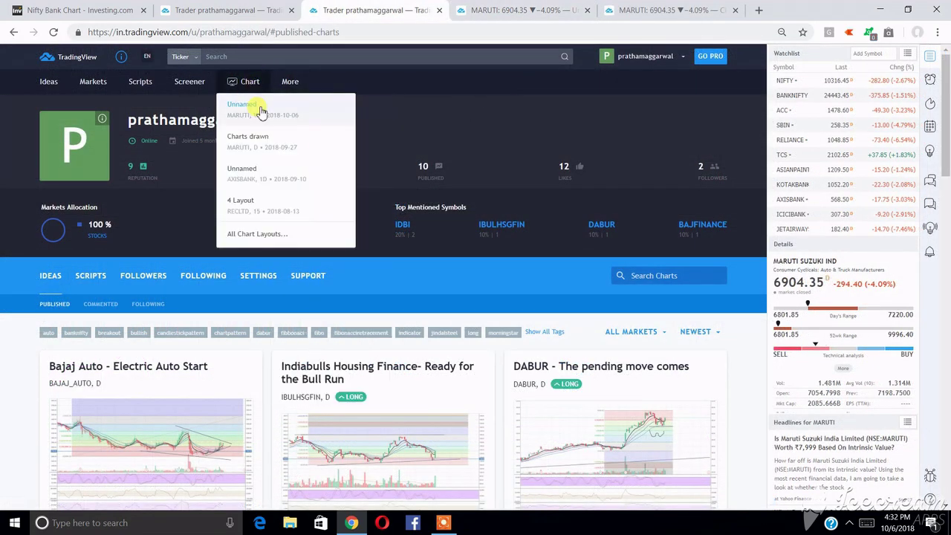
right_click(261, 144)
click(269, 145)
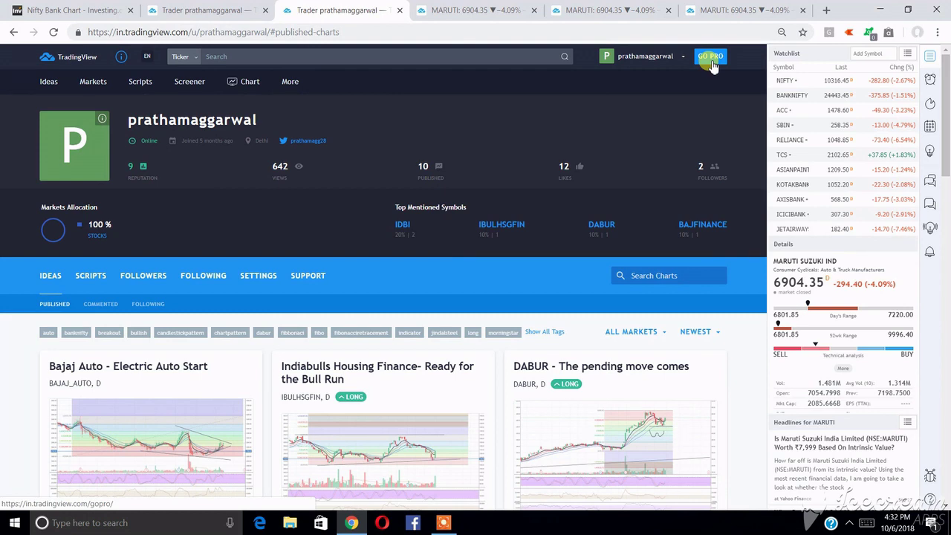
- On the MARUTI daily chart, dismiss the upgrade offer, collapse the indicator legend, then return to the profile
click(751, 10)
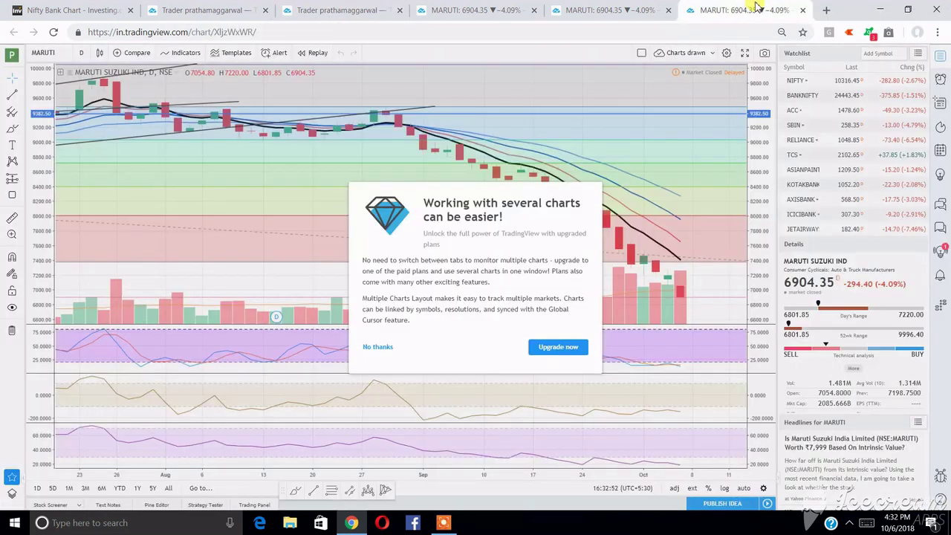
click(377, 346)
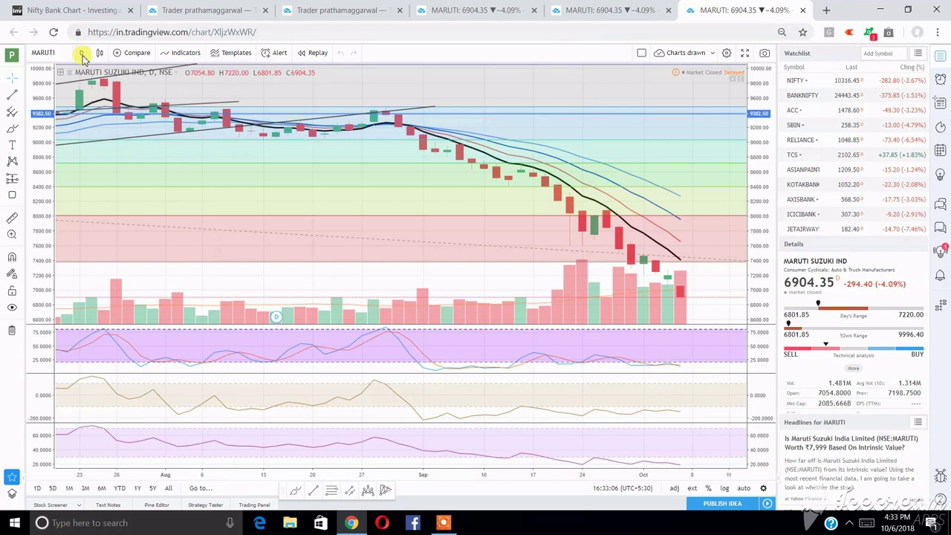
click(60, 78)
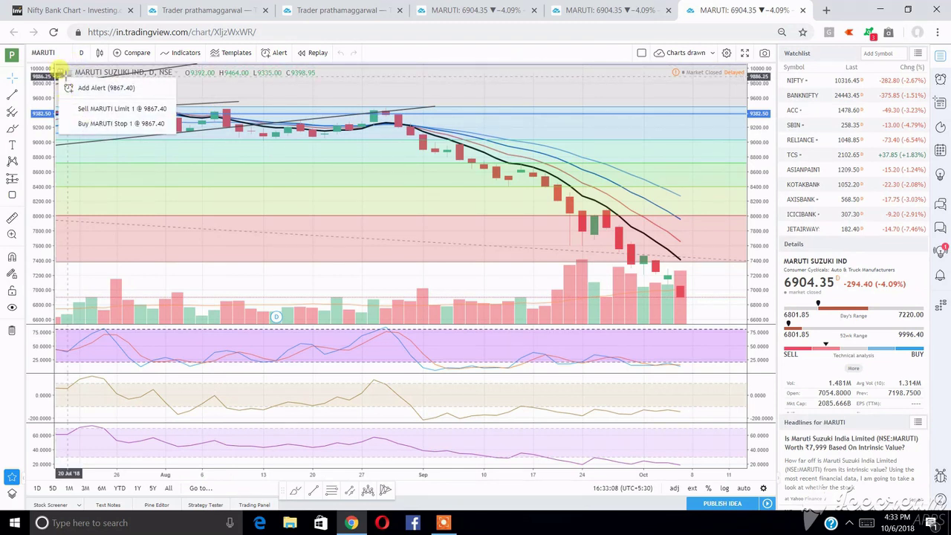
click(66, 89)
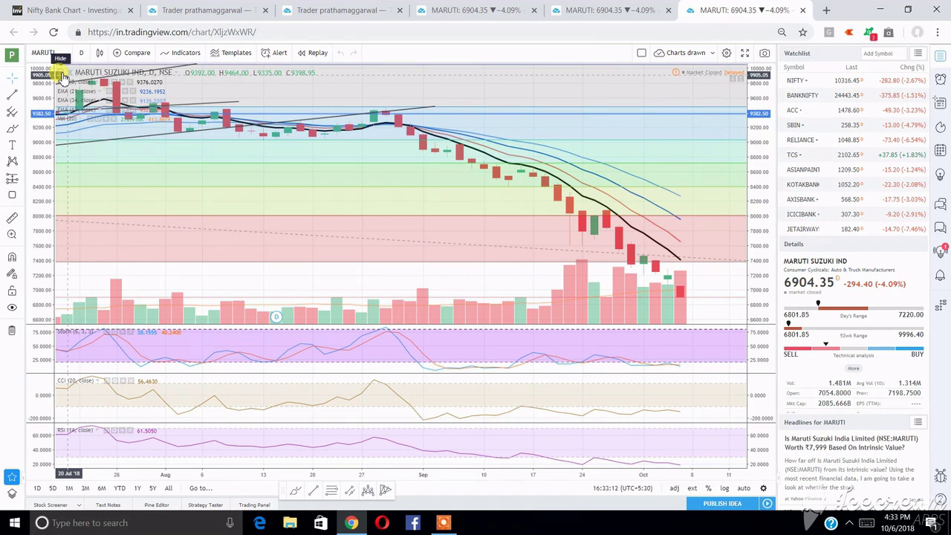
click(62, 76)
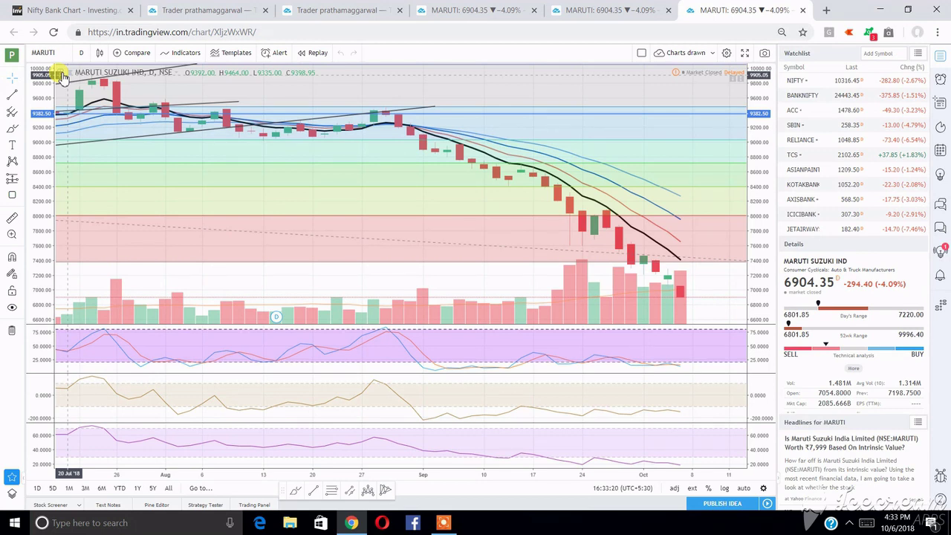
key(ctrl+2)
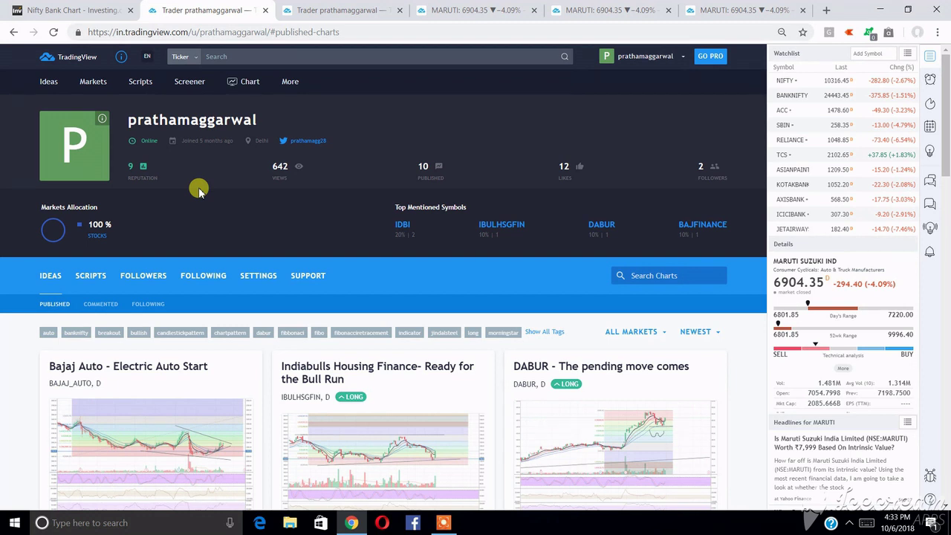
double_click(172, 123)
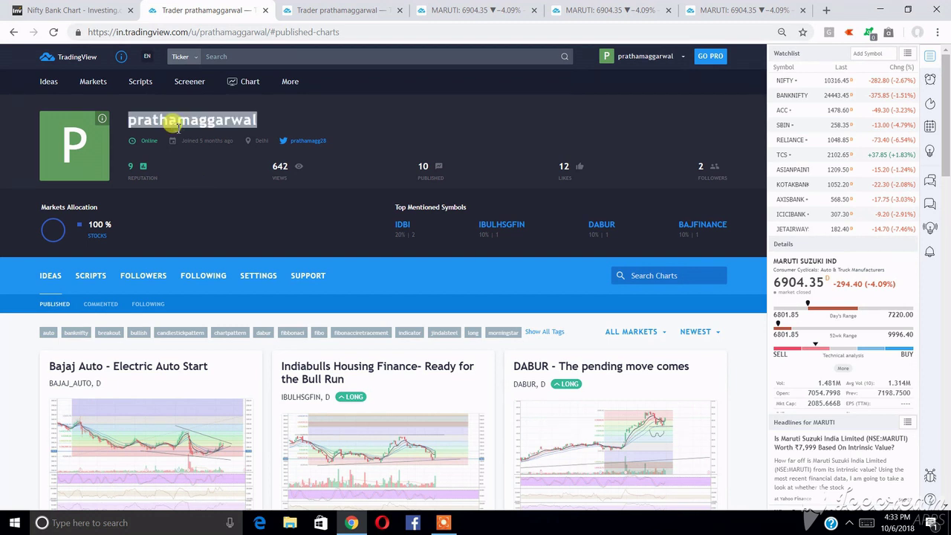
click(354, 145)
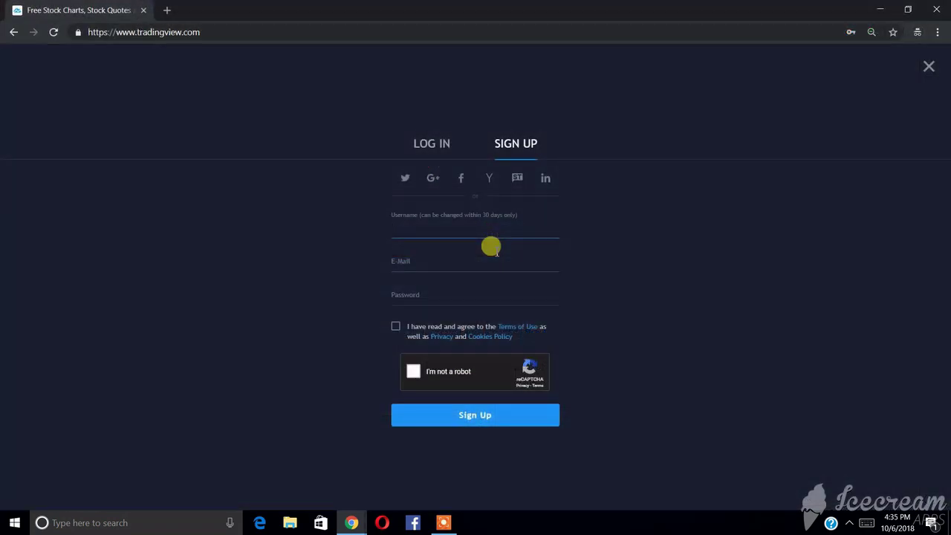
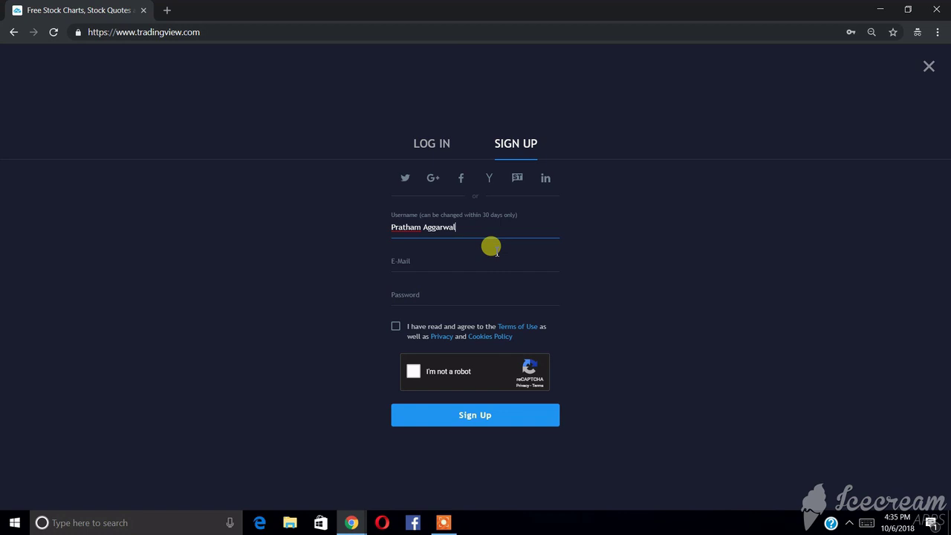
- Enter the new account's username and e-mail details and submit the sign-up
click(490, 246)
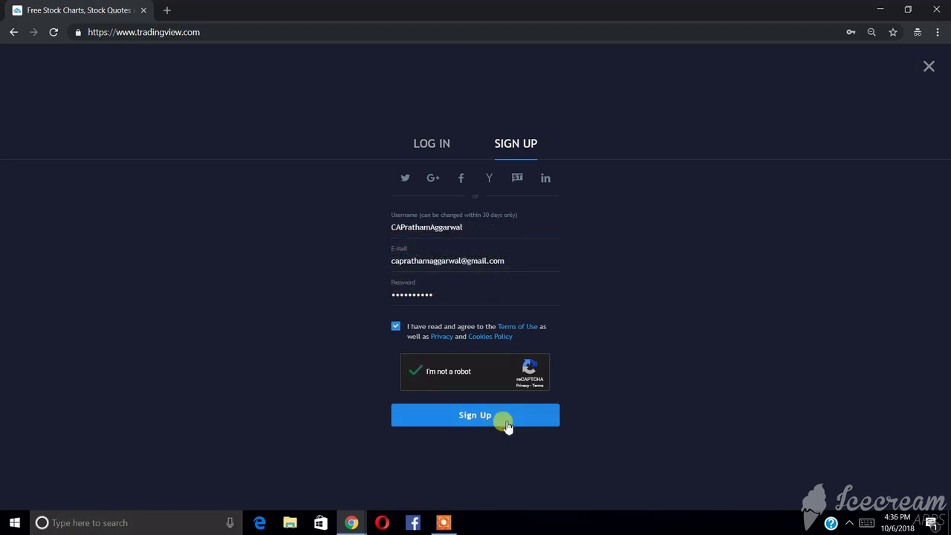
click(506, 424)
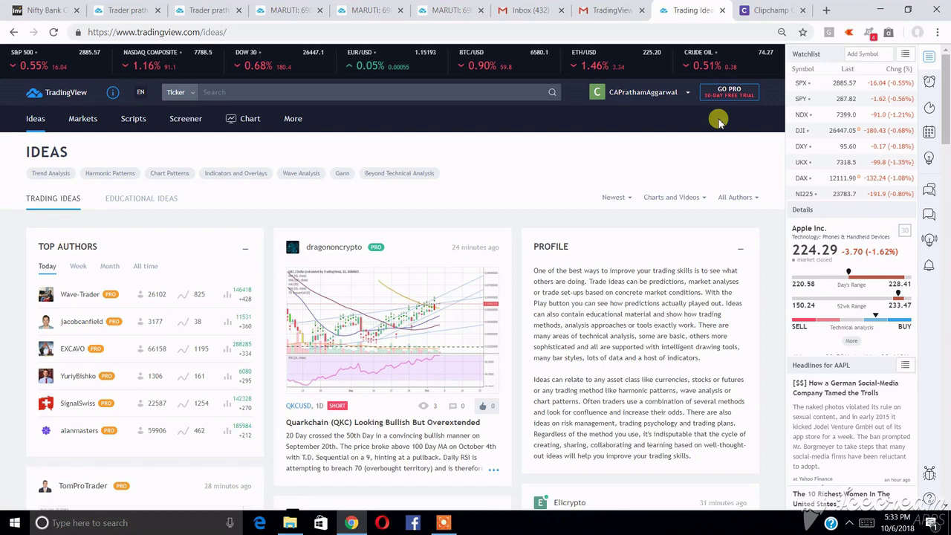
- Start the Premium 30-day free trial, ticking the Non-Professional Trader and Terms of Use boxes
click(734, 98)
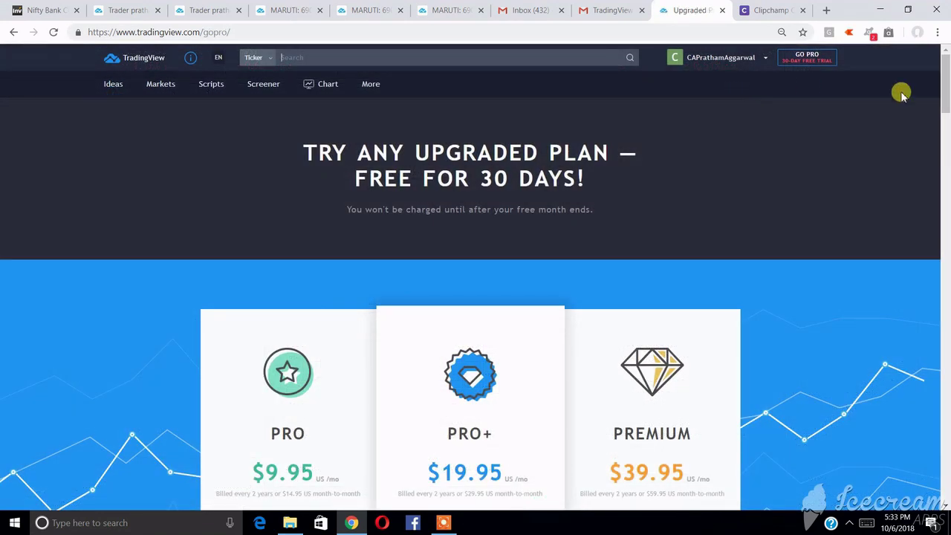
drag(945, 88, 947, 112)
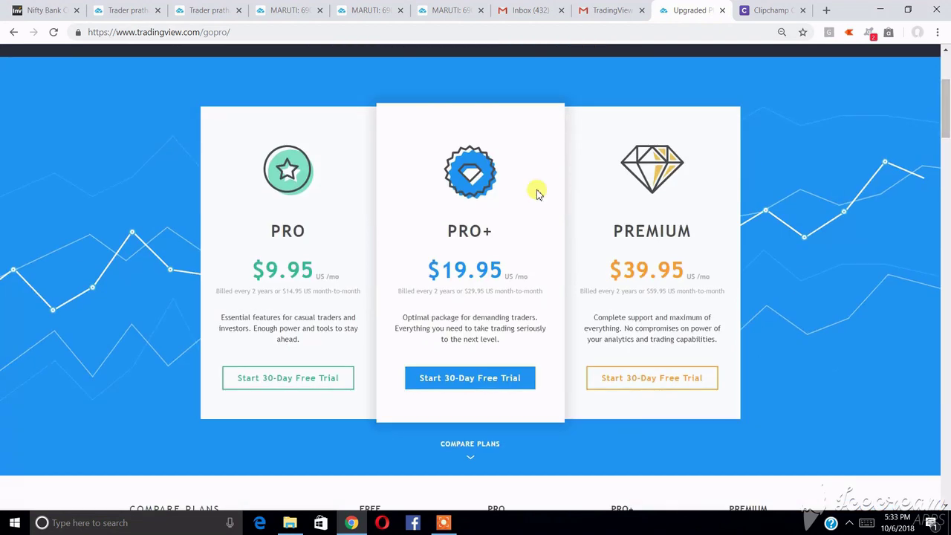
click(647, 388)
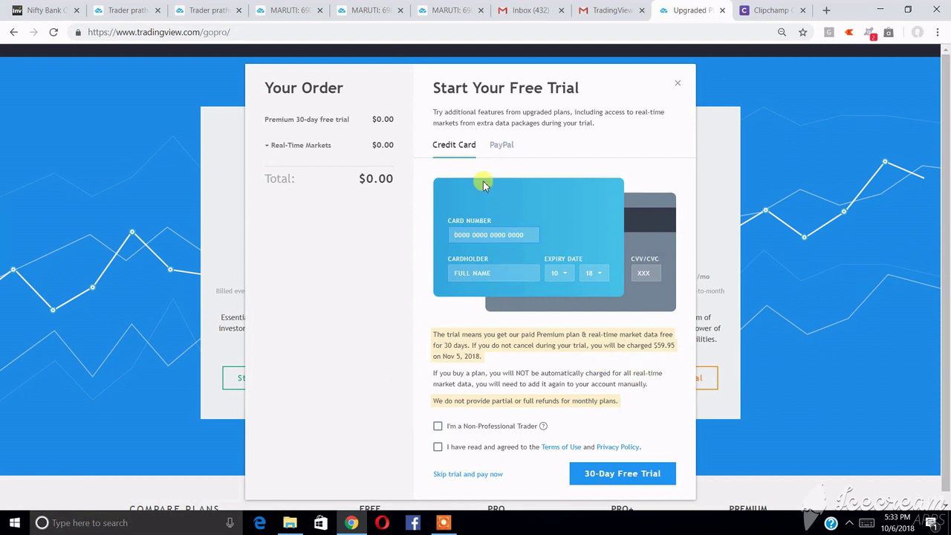
click(438, 426)
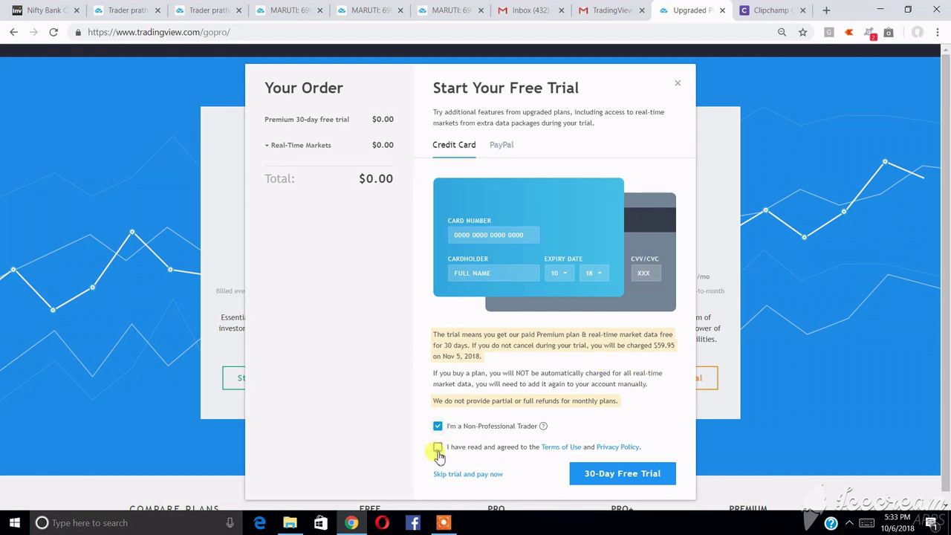
click(438, 447)
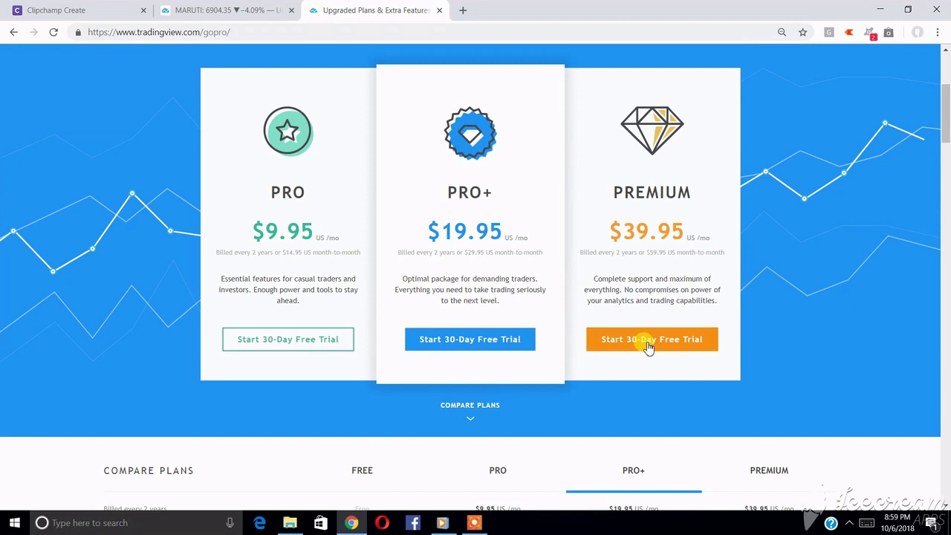
- Scroll down the upgraded plans page toward Compare Plans
scroll(648, 347, down, 5)
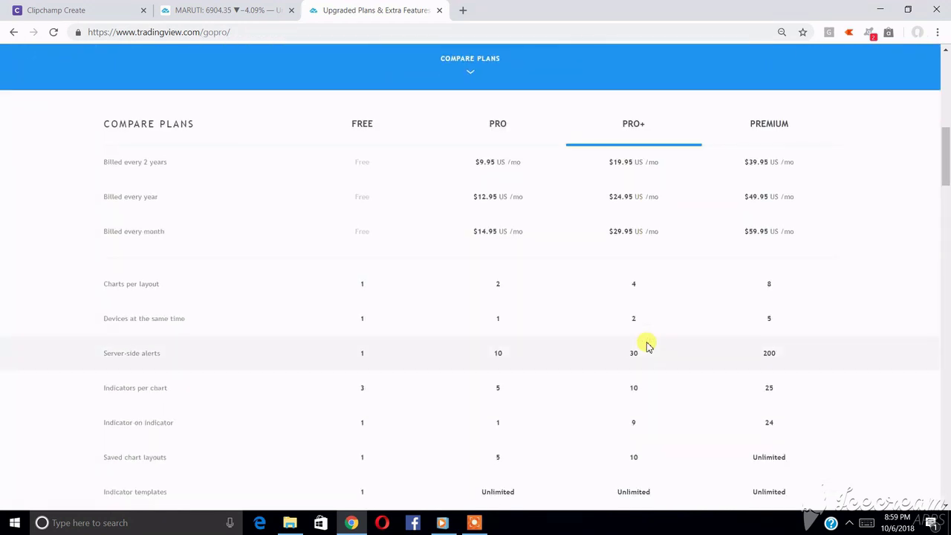
scroll(646, 347, down, 1)
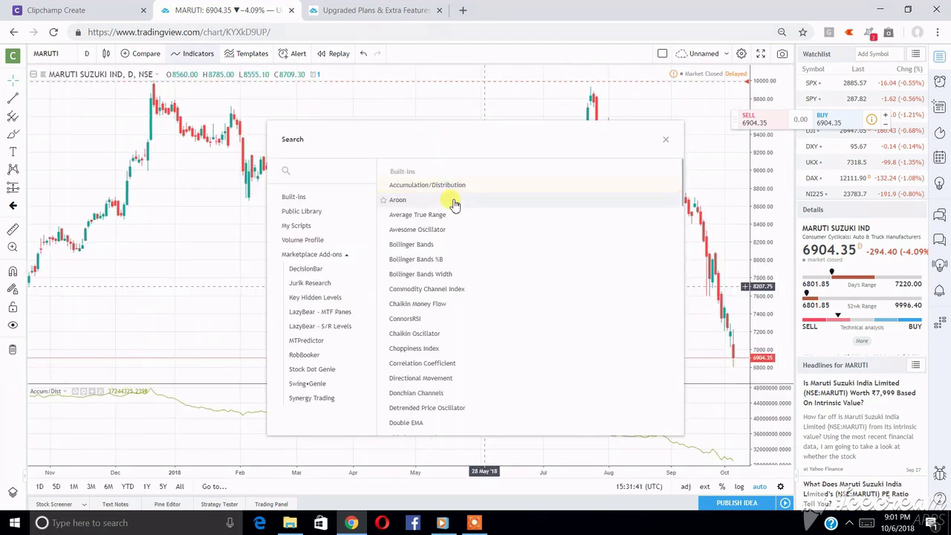
- Add Aroon and Average True Range to the MARUTI chart and close the Indicators dialog
click(451, 201)
click(453, 214)
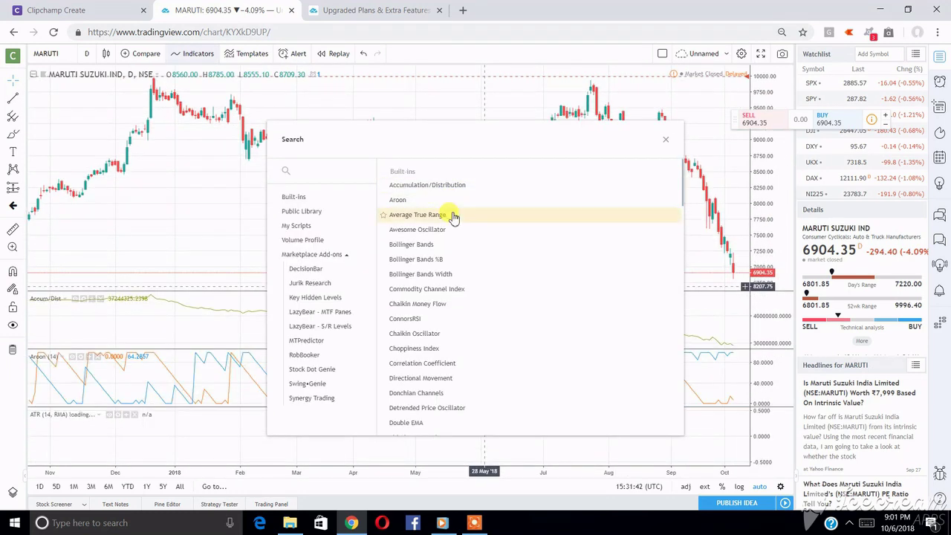
click(226, 198)
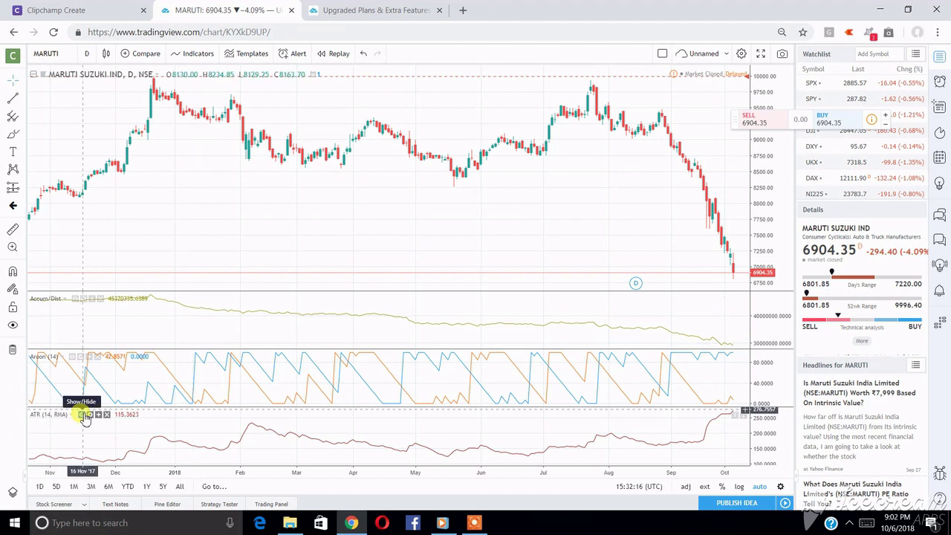
- Hide the ATR and Aroon lines and drag pane separators to enlarge the price and Accum/Dist panes
click(81, 414)
click(72, 357)
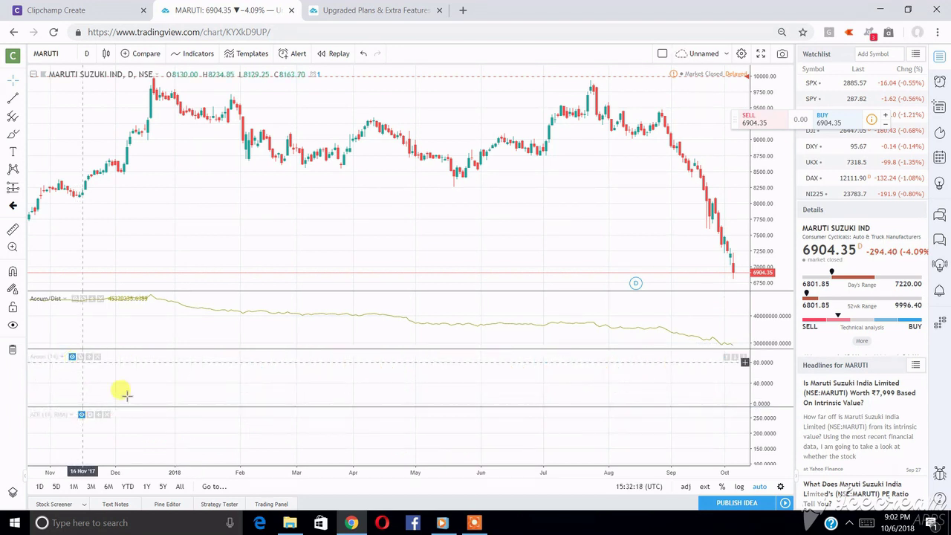
drag(154, 405, 152, 451)
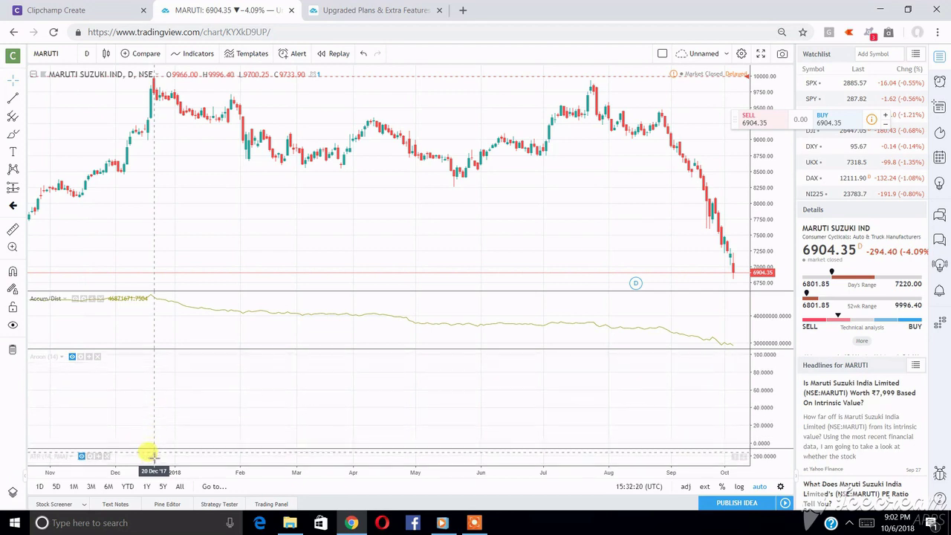
drag(143, 344, 136, 436)
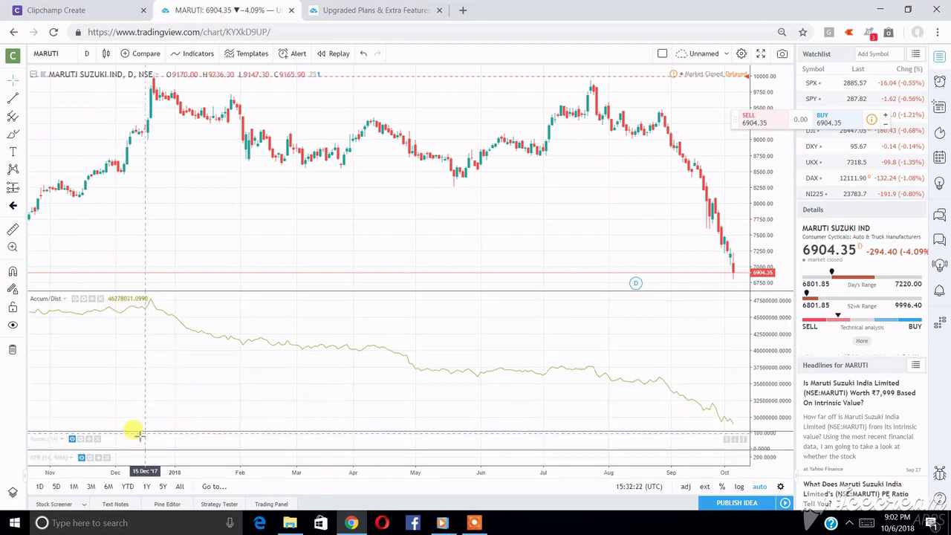
drag(193, 287, 190, 353)
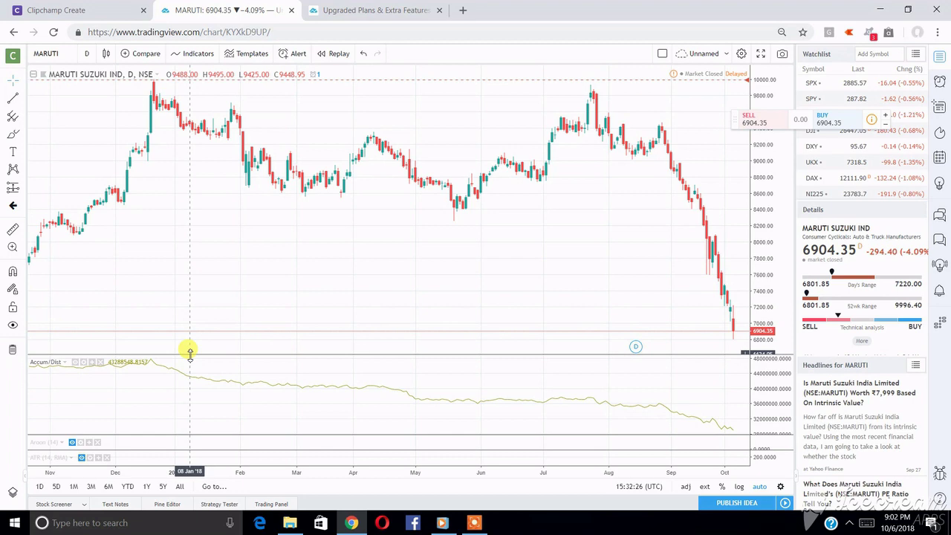
drag(191, 353, 190, 366)
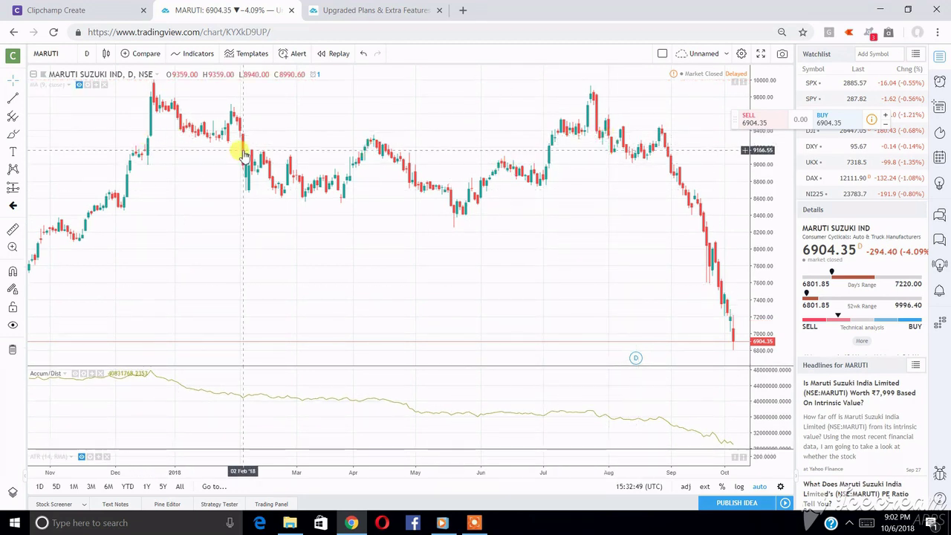
click(725, 55)
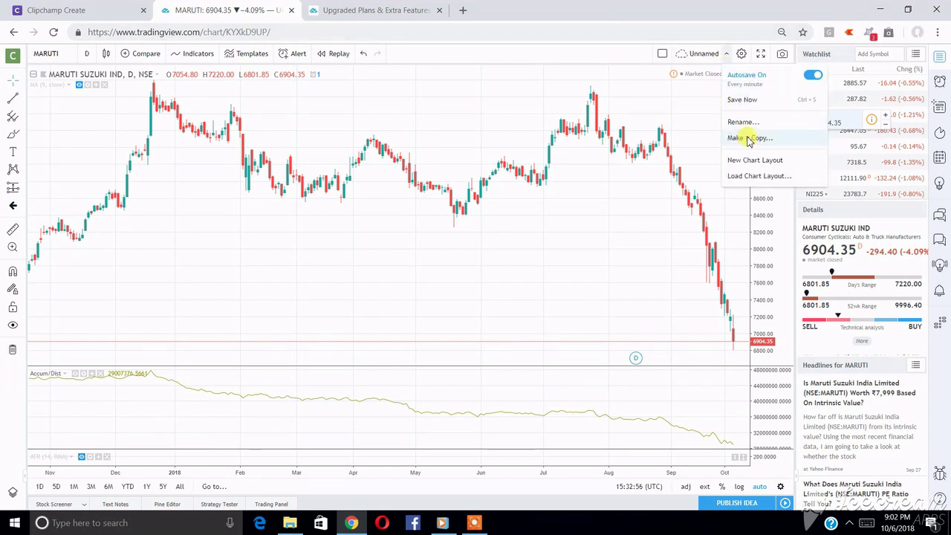
click(579, 169)
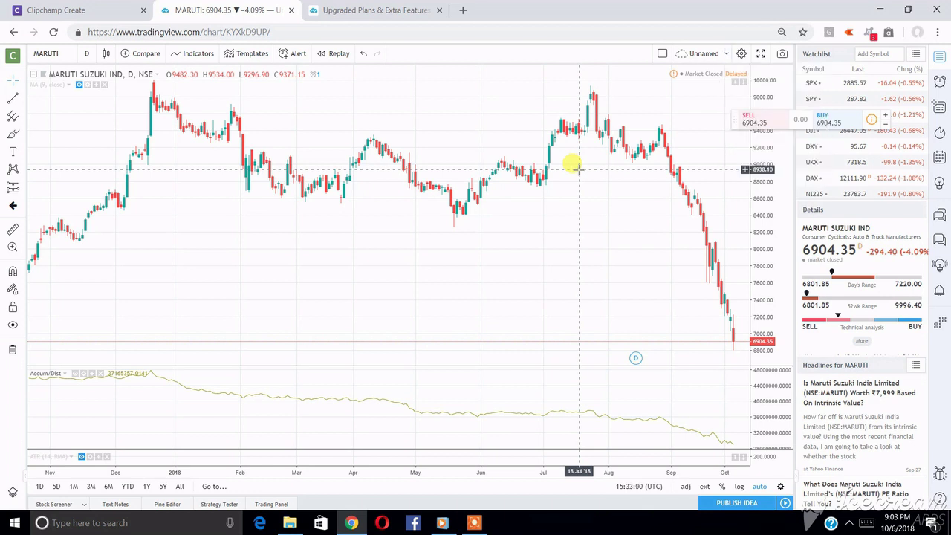